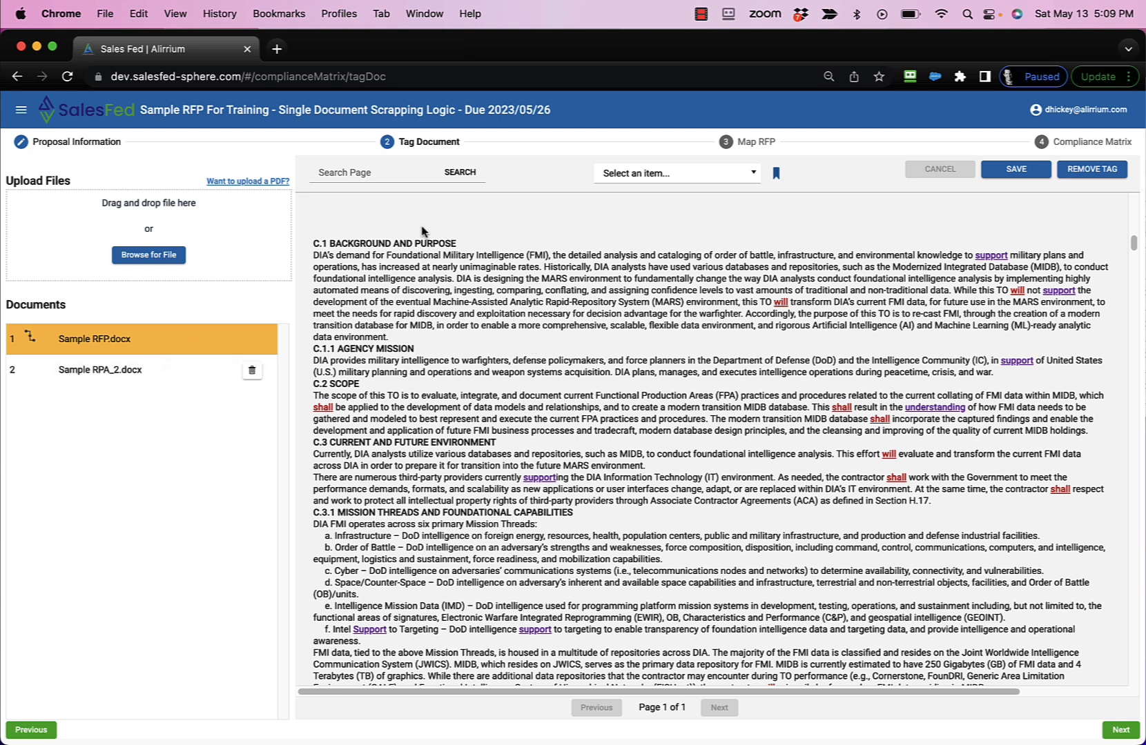
- Tag the C.1 Background and Purpose section of Sample RFP.docx as Requirements (Section C) and save the document
{"action": "left_click", "coordinate": [754, 177]}
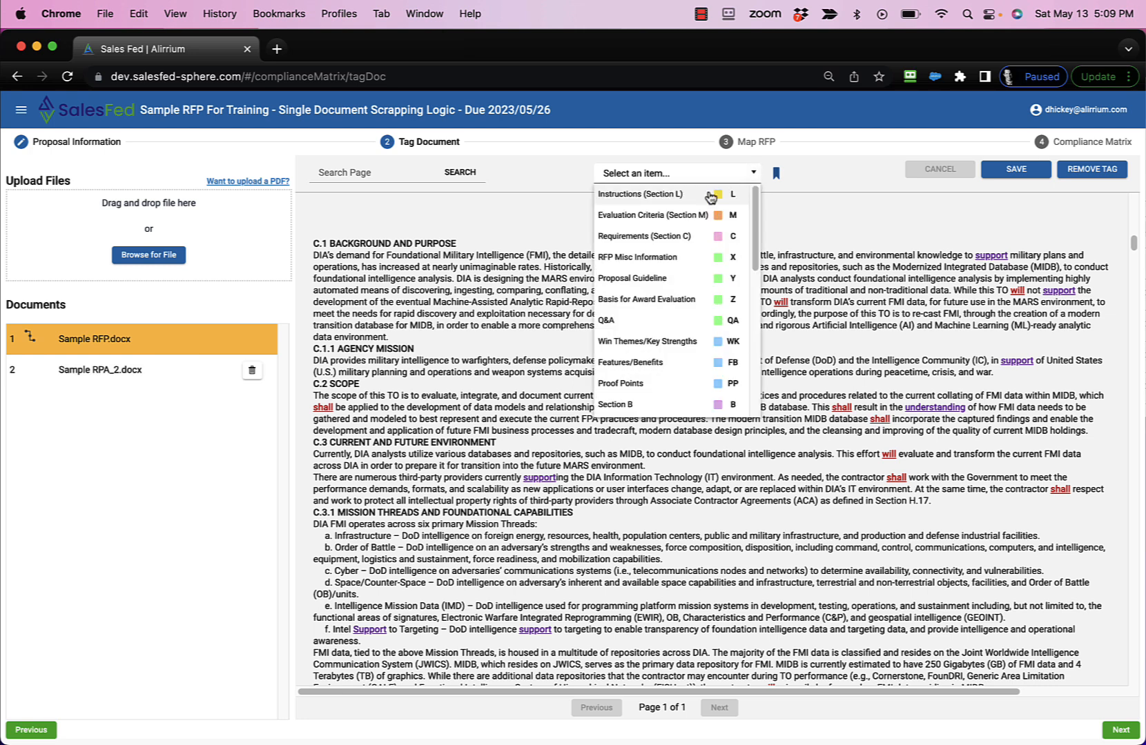
{"action": "left_click", "coordinate": [683, 236]}
{"action": "left_click", "coordinate": [310, 244]}
{"action": "left_click", "coordinate": [401, 339]}
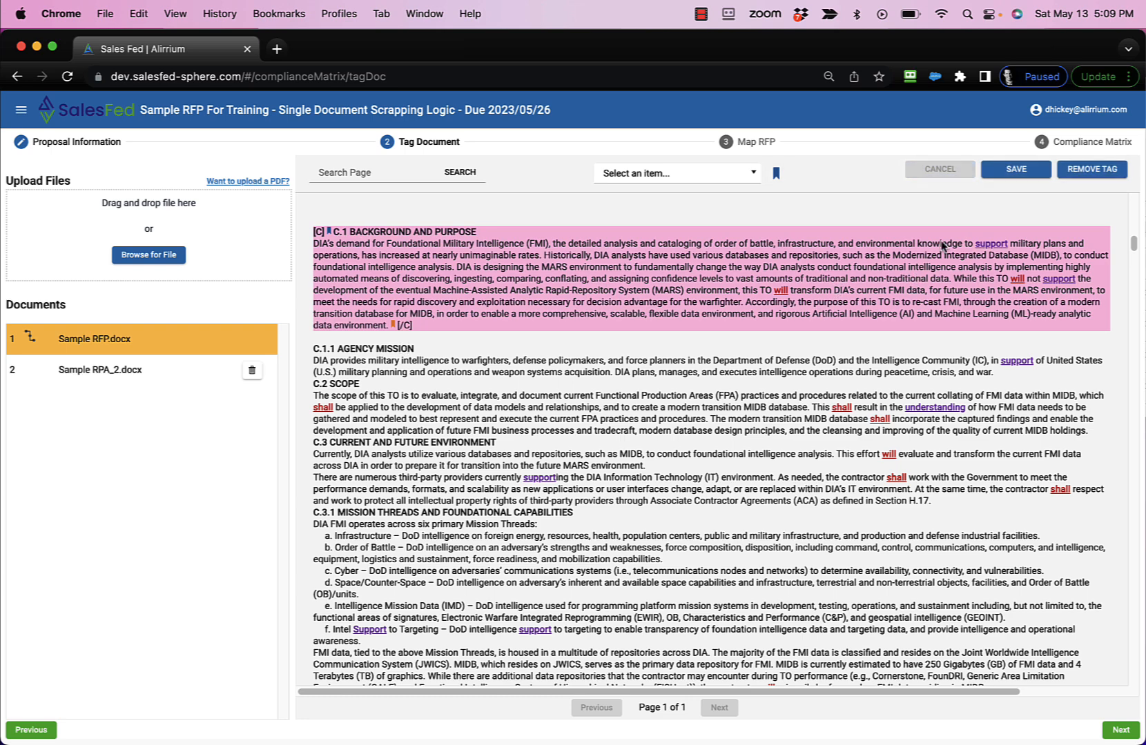
{"action": "left_click", "coordinate": [1014, 171]}
{"action": "left_click", "coordinate": [665, 471]}
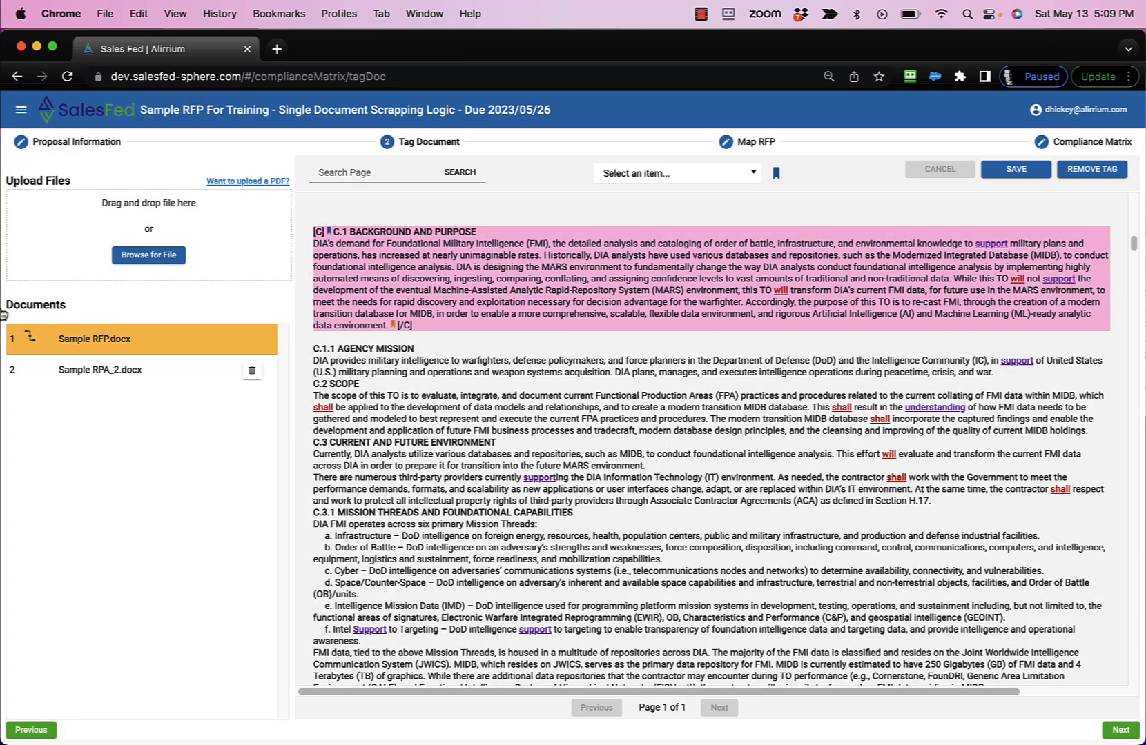
- Check which tags are applied to Sample RFP.docx and view its extracted rows in Map RFP
{"action": "left_click", "coordinate": [30, 338]}
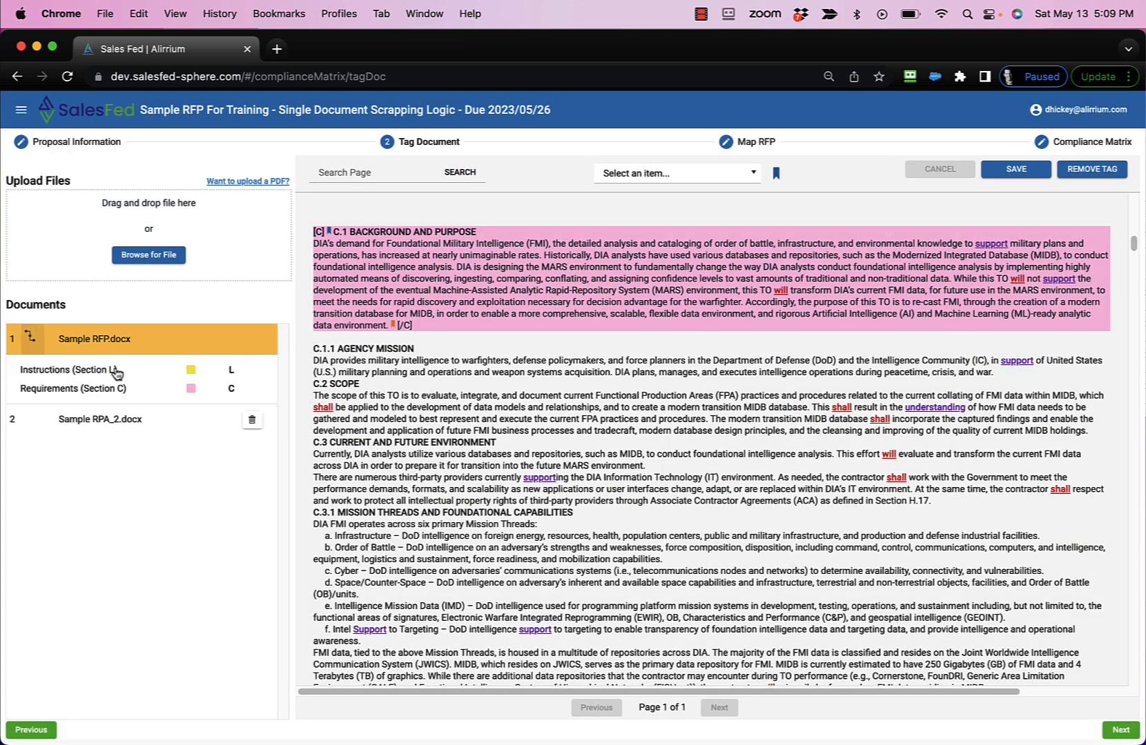
{"action": "left_click", "coordinate": [34, 340]}
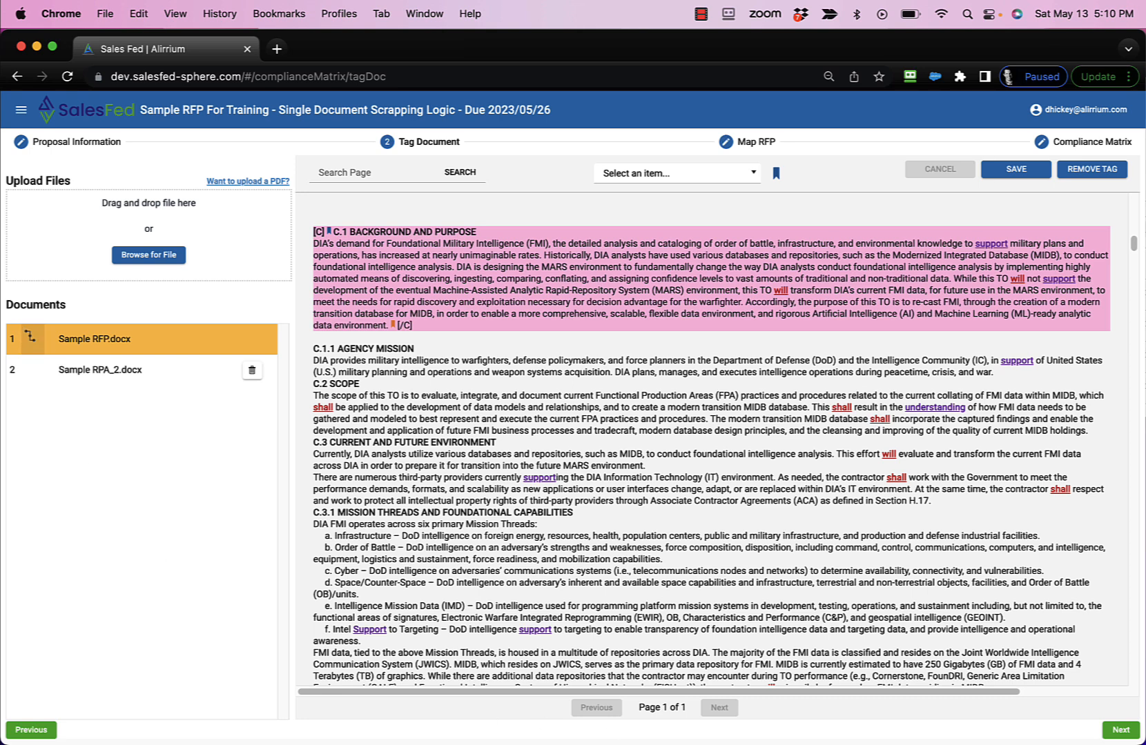
{"action": "left_click", "coordinate": [1120, 733]}
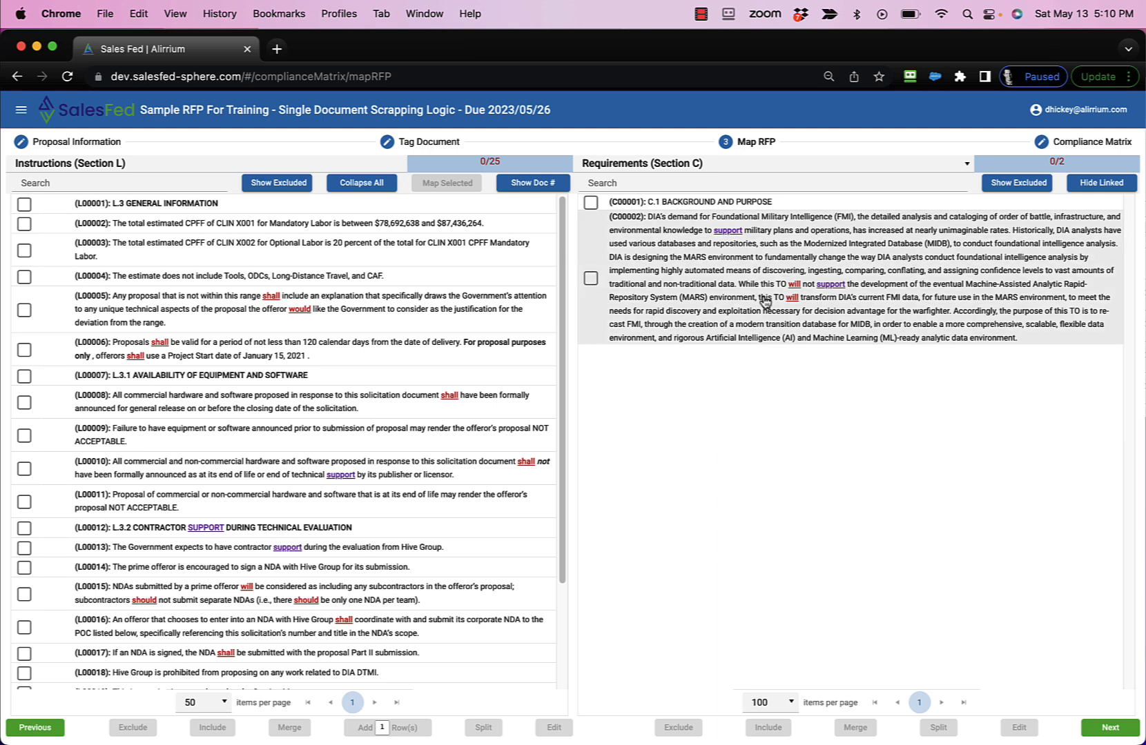
- Tag C.1.2 Scope of Work in Sample RPA_2.docx, including items a and b, as Requirements (Section C), and save it before opening Map RFP
{"action": "left_click", "coordinate": [35, 727]}
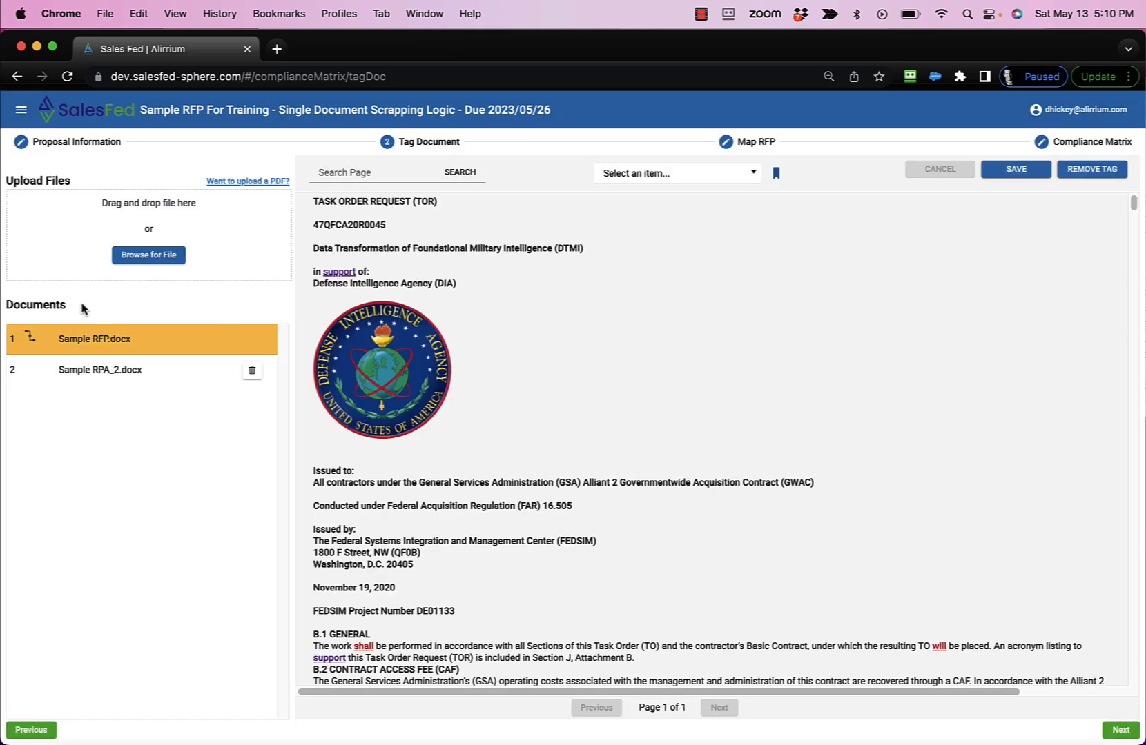
{"action": "left_click", "coordinate": [95, 373]}
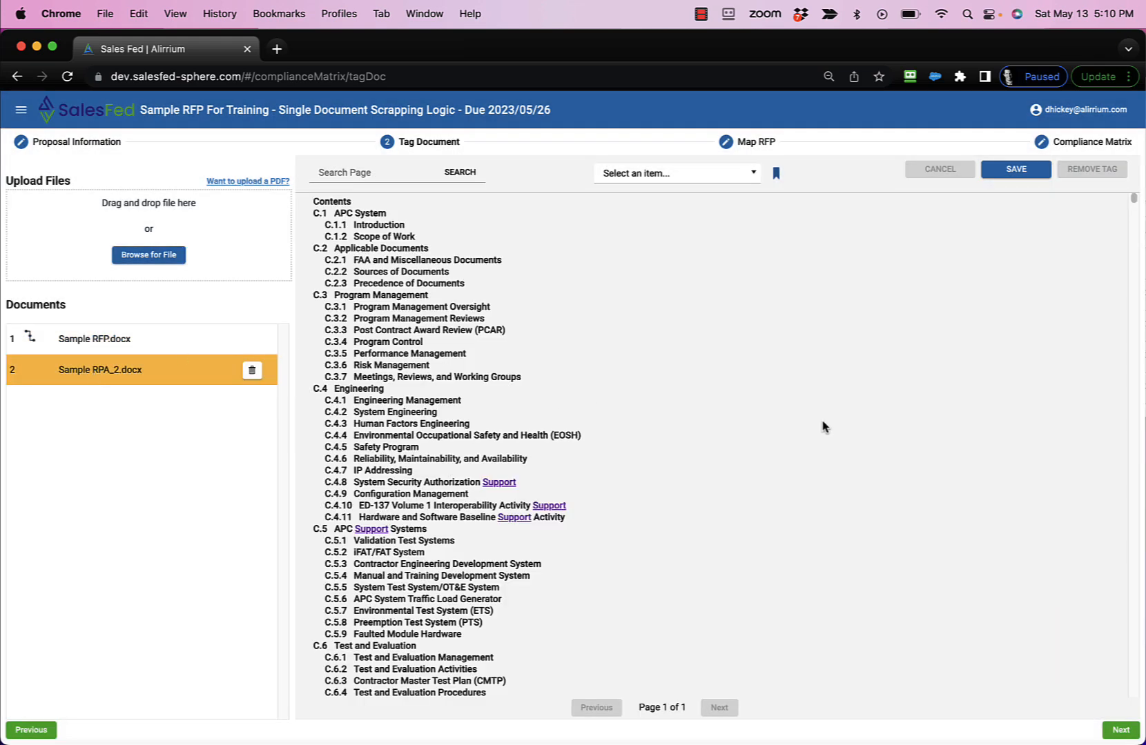
{"action": "scroll", "coordinate": [822, 427], "scroll_direction": "down", "scroll_amount": 15}
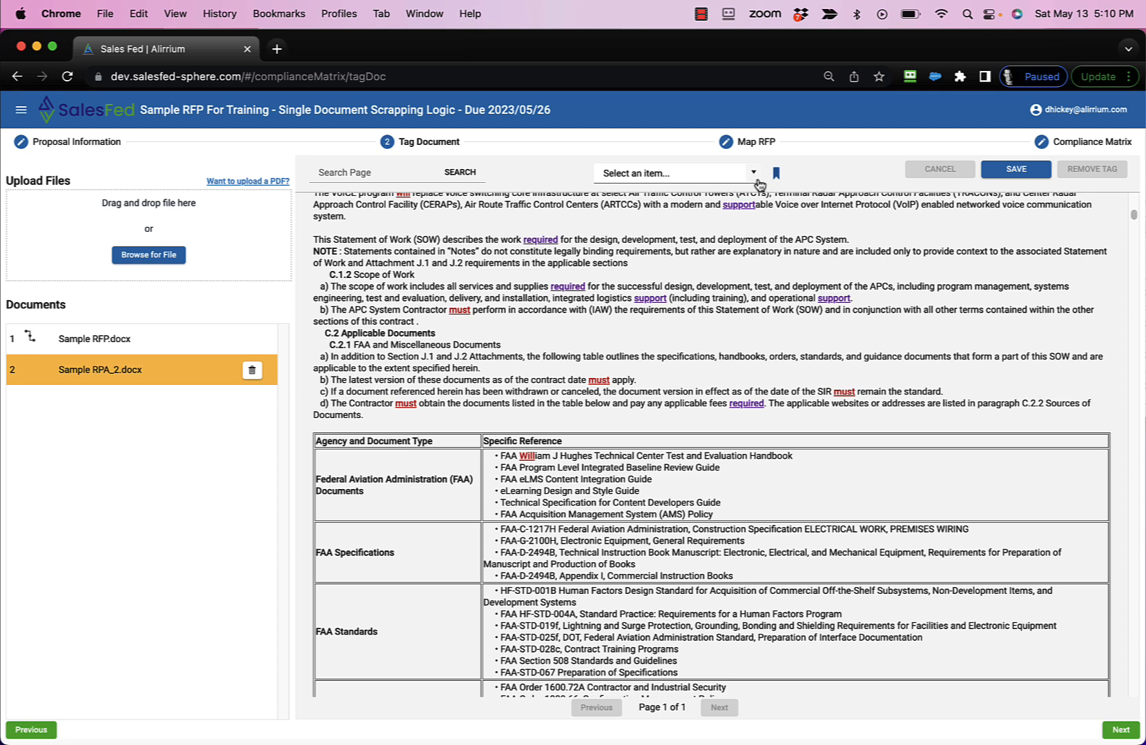
{"action": "left_click", "coordinate": [753, 174]}
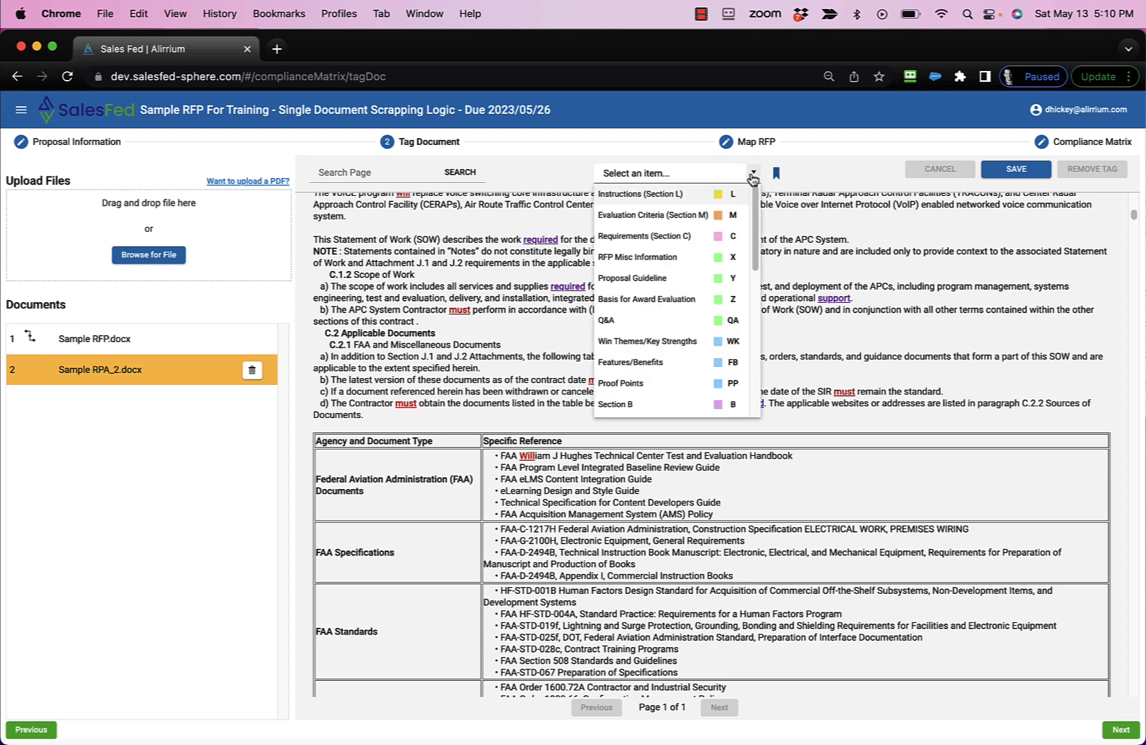
{"action": "left_click", "coordinate": [683, 236]}
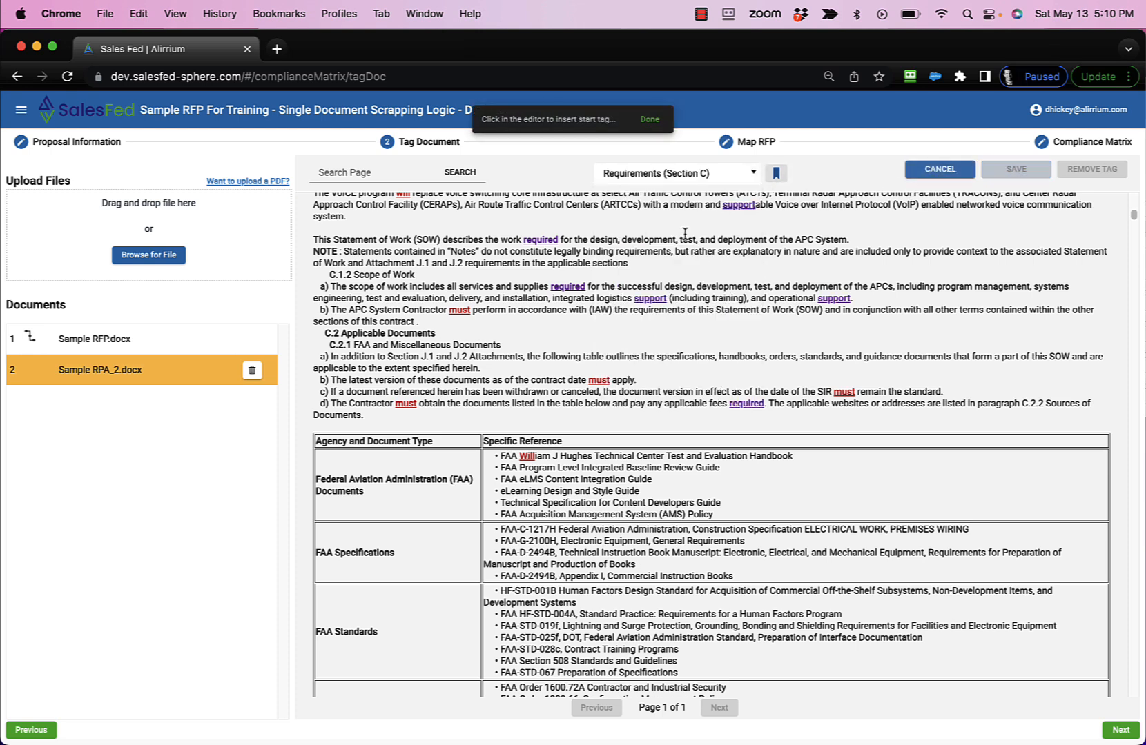
{"action": "left_click", "coordinate": [322, 274]}
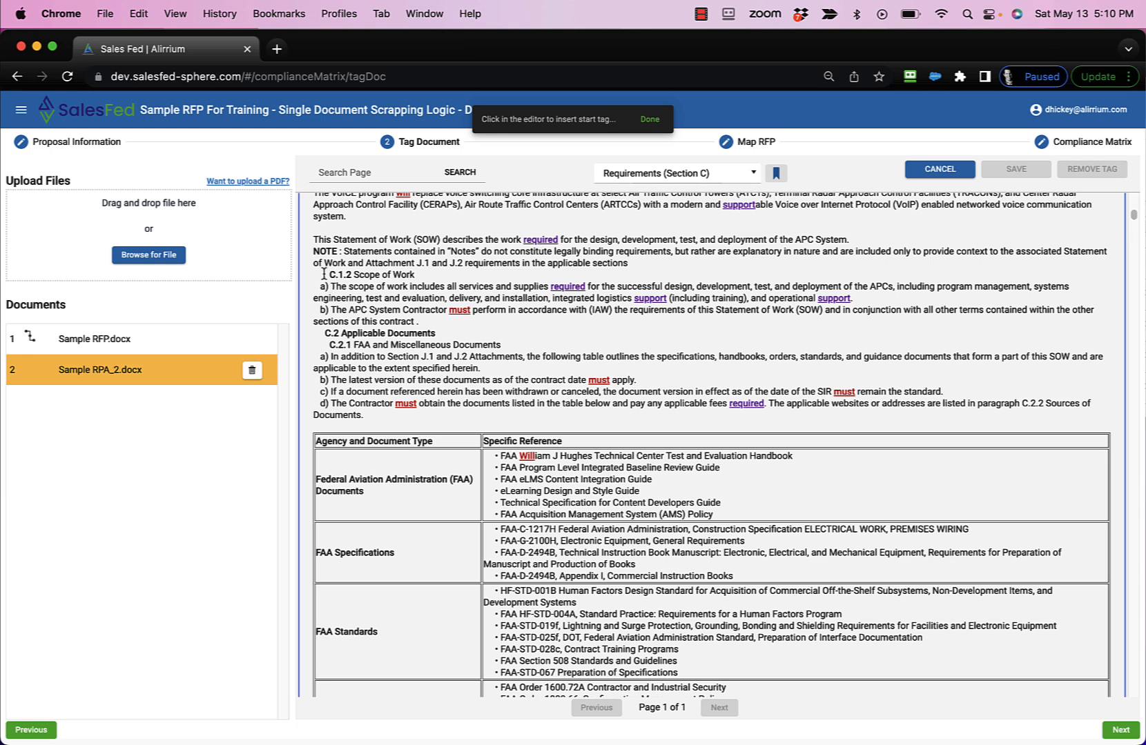
{"action": "left_click", "coordinate": [423, 323]}
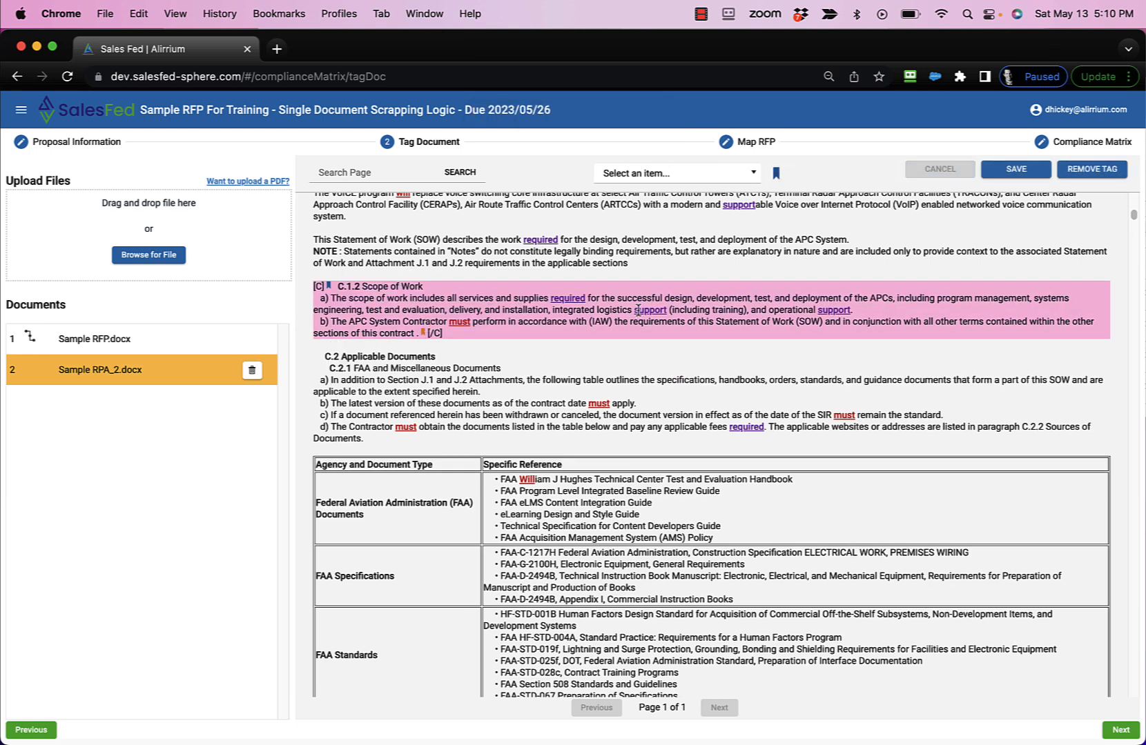
{"action": "left_click", "coordinate": [1017, 172]}
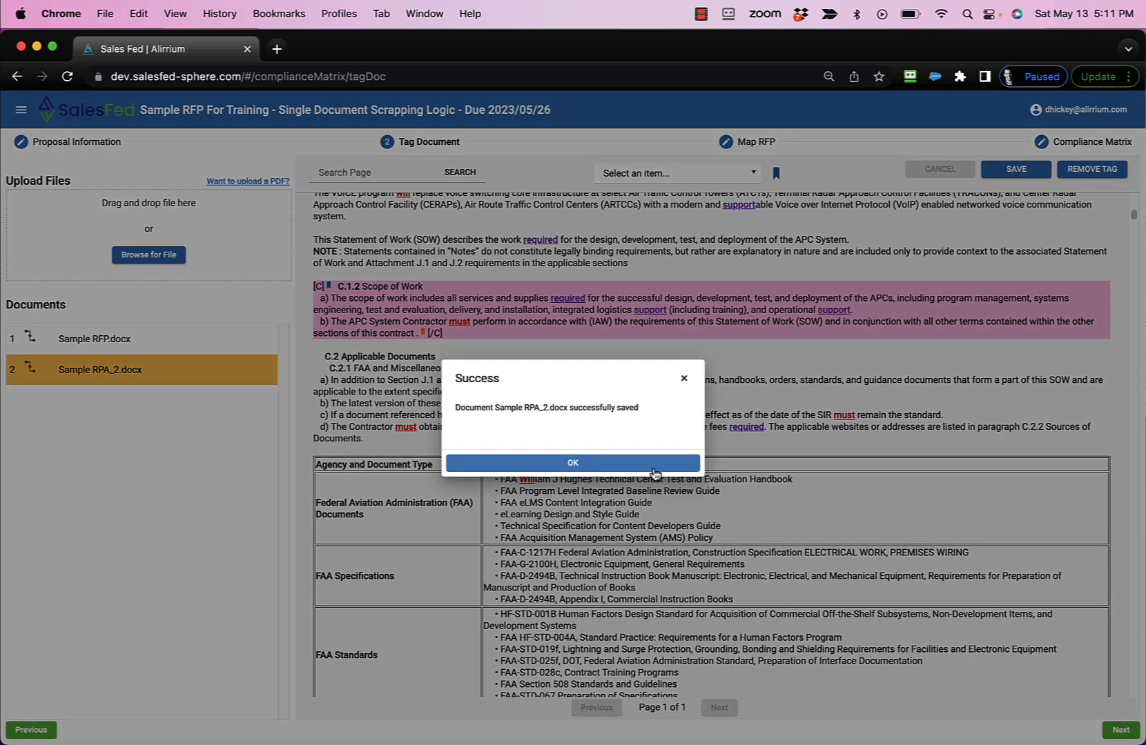
{"action": "left_click", "coordinate": [653, 469]}
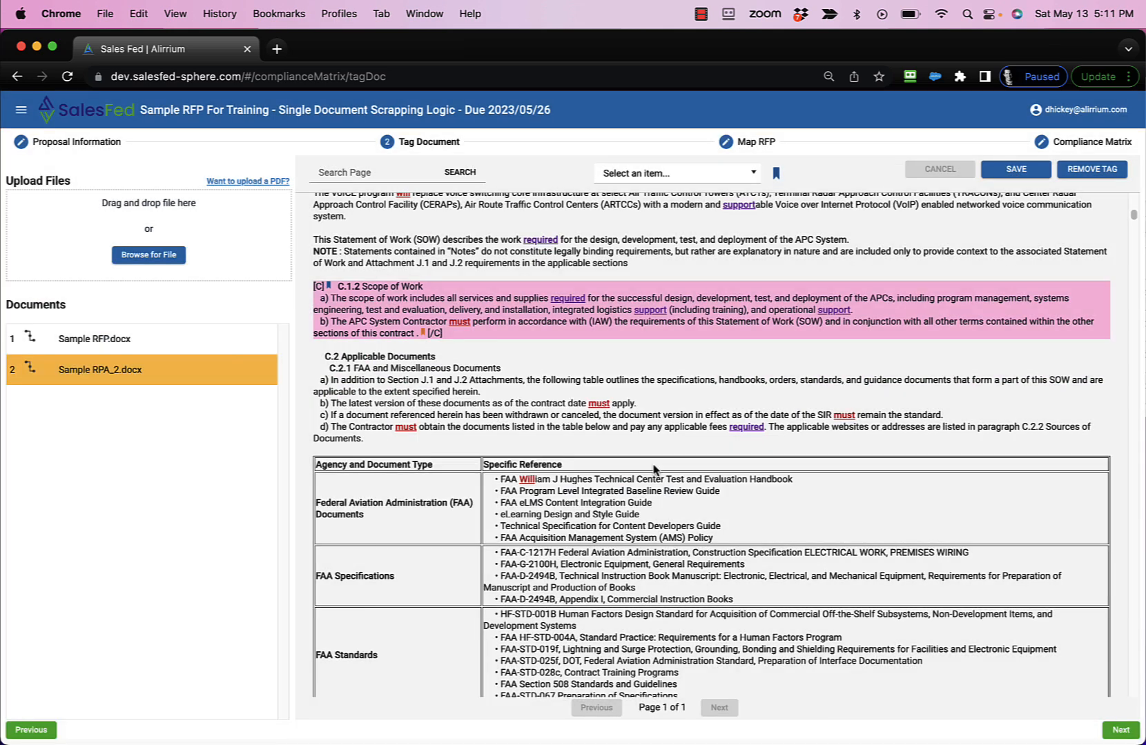
{"action": "left_click", "coordinate": [1119, 731]}
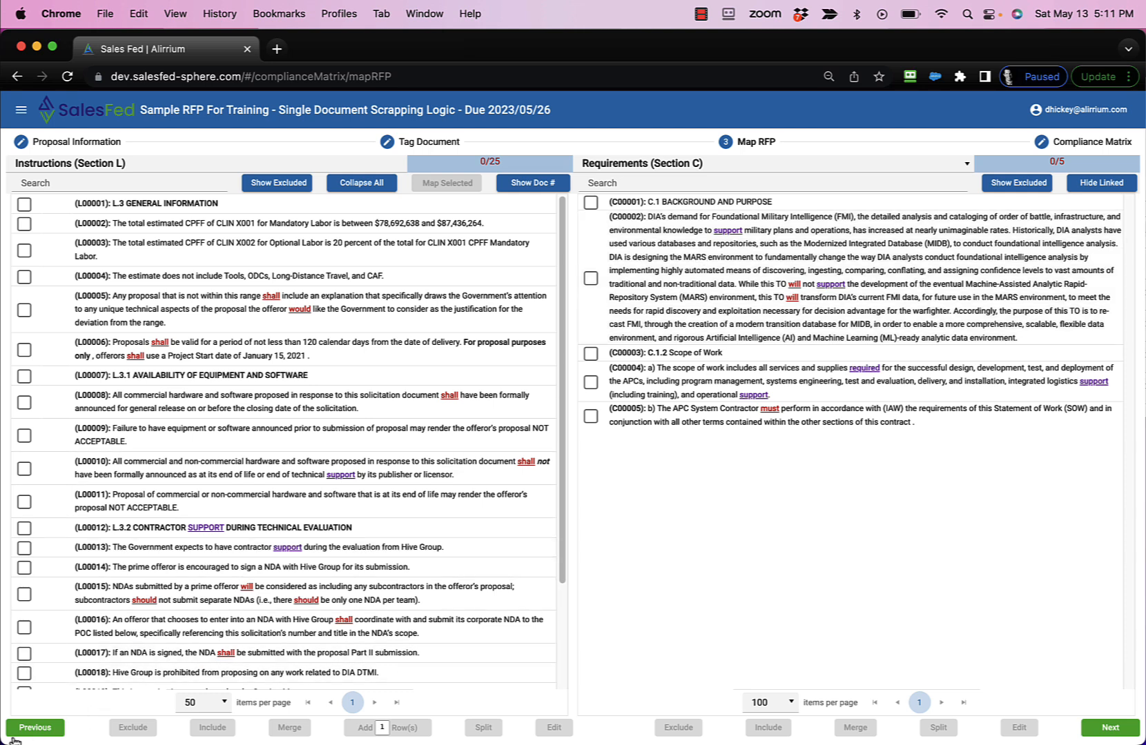
- Return to Sample RFP.docx, tag its C.2 Scope section as Requirements (Section C), and save it before opening Map RFP
{"action": "left_click", "coordinate": [33, 727]}
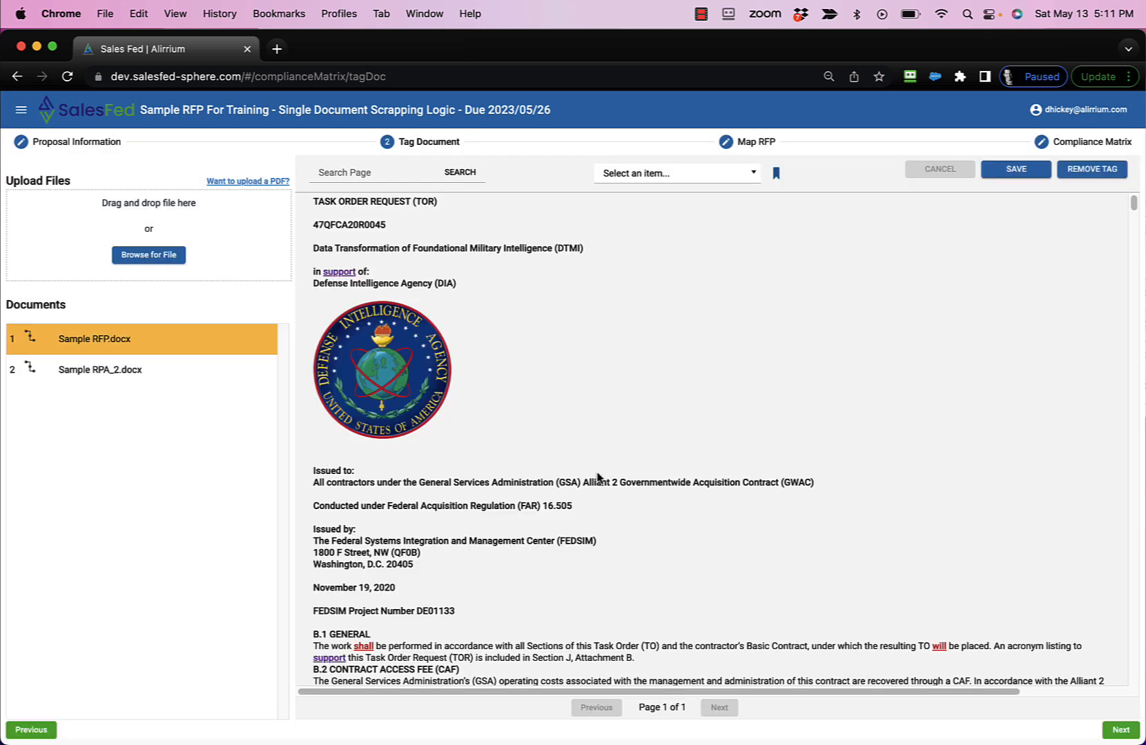
{"action": "scroll", "coordinate": [969, 327], "scroll_direction": "down", "scroll_amount": 5}
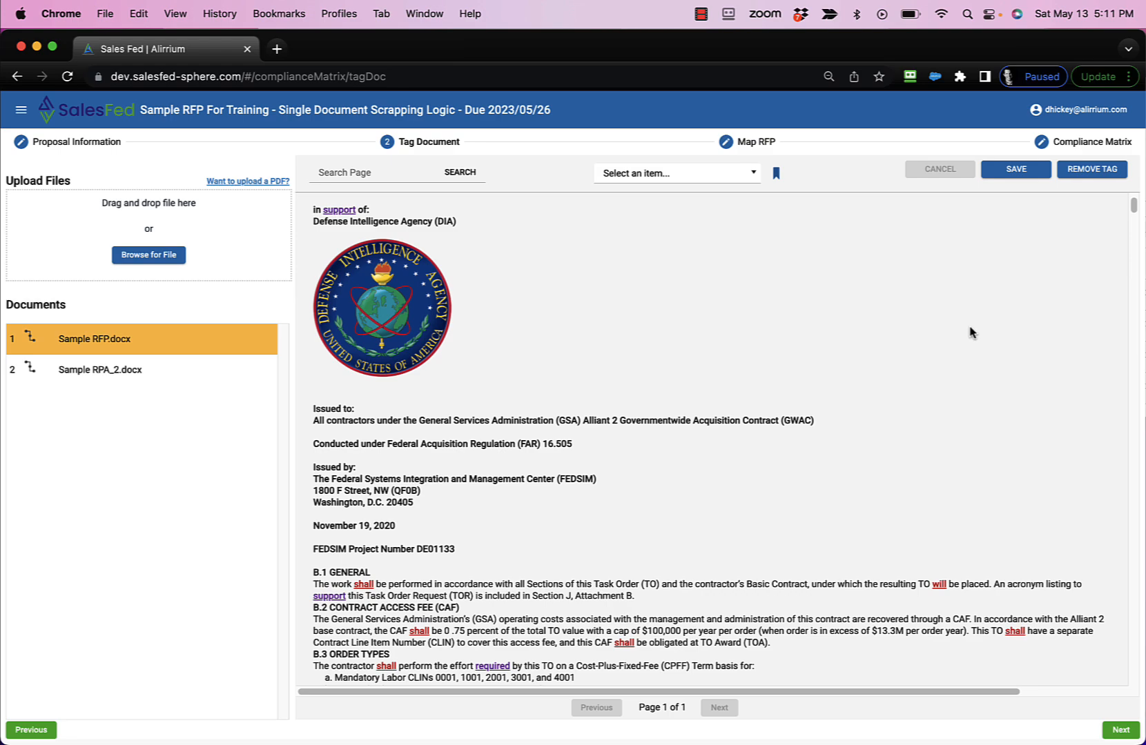
{"action": "scroll", "coordinate": [969, 336], "scroll_direction": "down", "scroll_amount": 10}
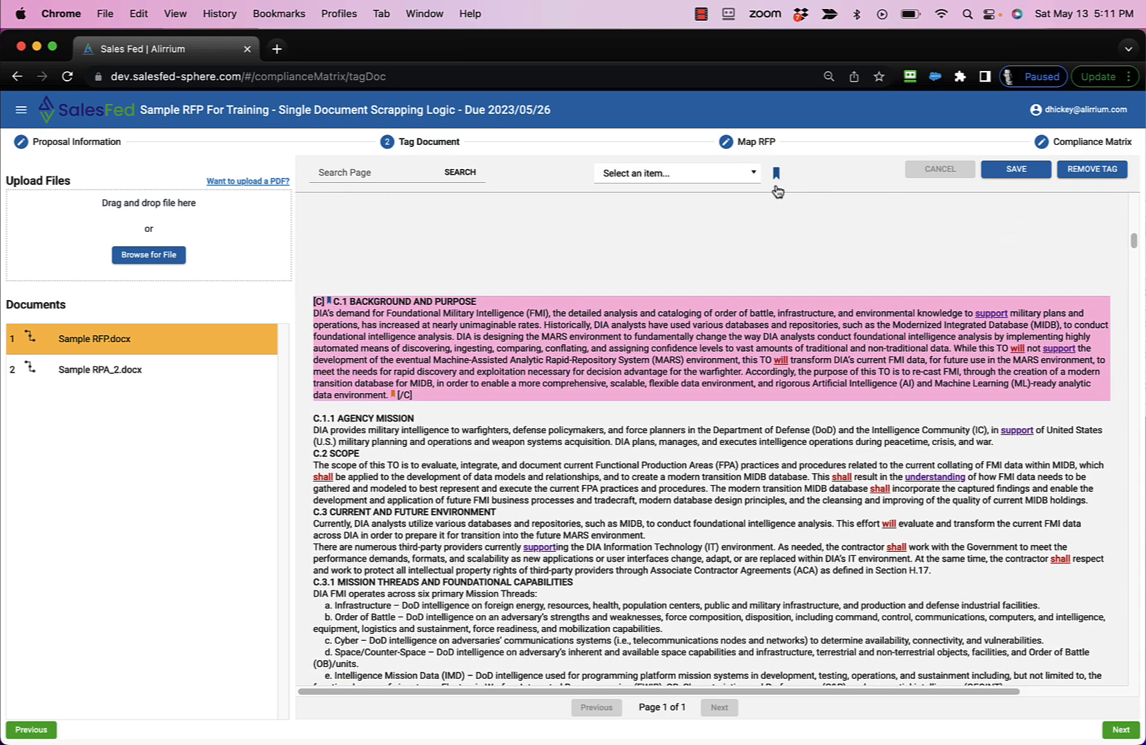
{"action": "left_click", "coordinate": [753, 176]}
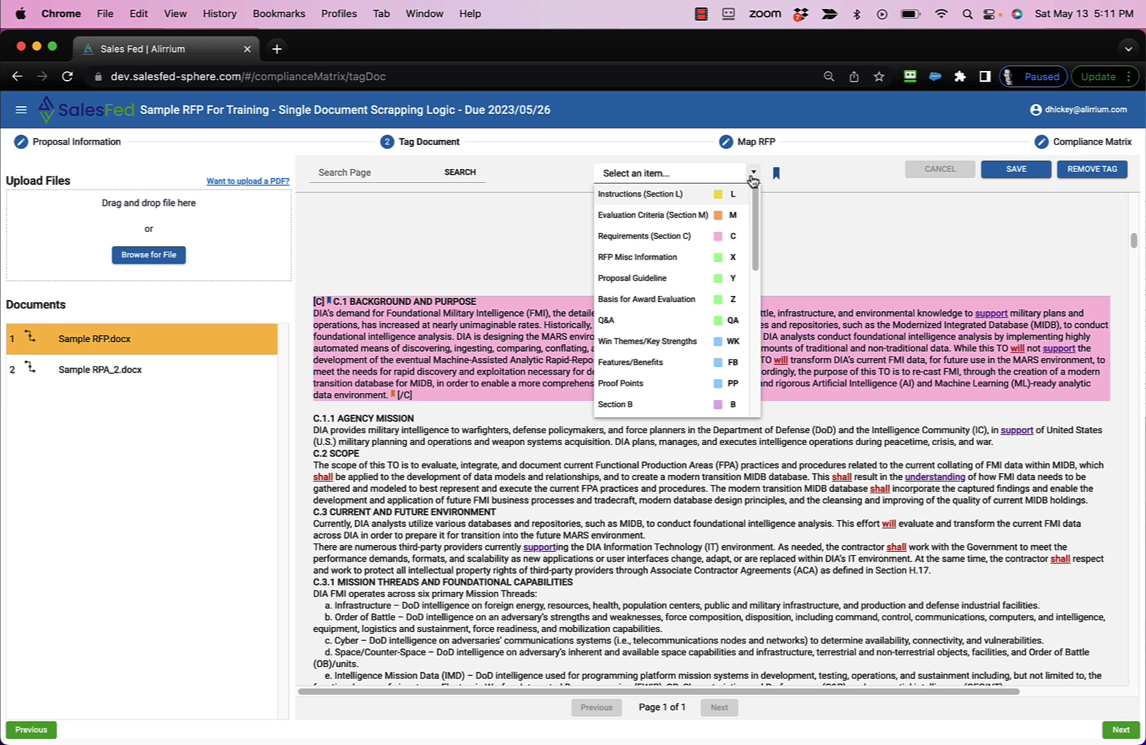
{"action": "left_click", "coordinate": [689, 238]}
{"action": "left_click", "coordinate": [308, 455]}
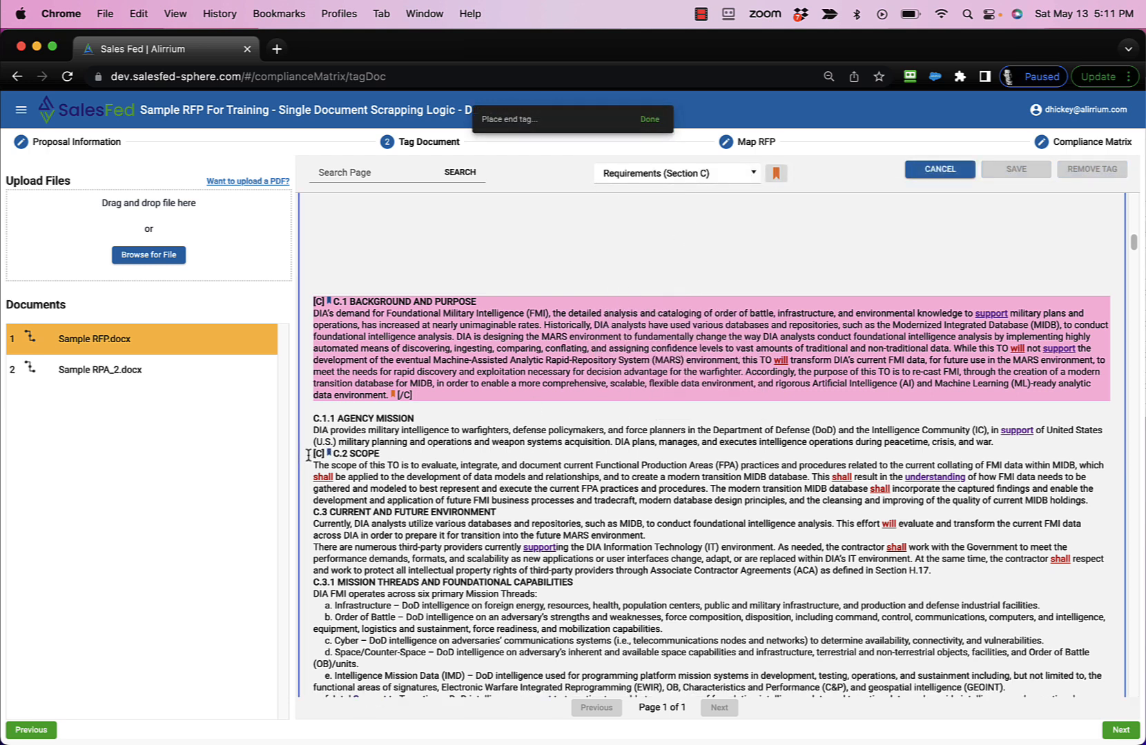
{"action": "left_click", "coordinate": [1105, 501]}
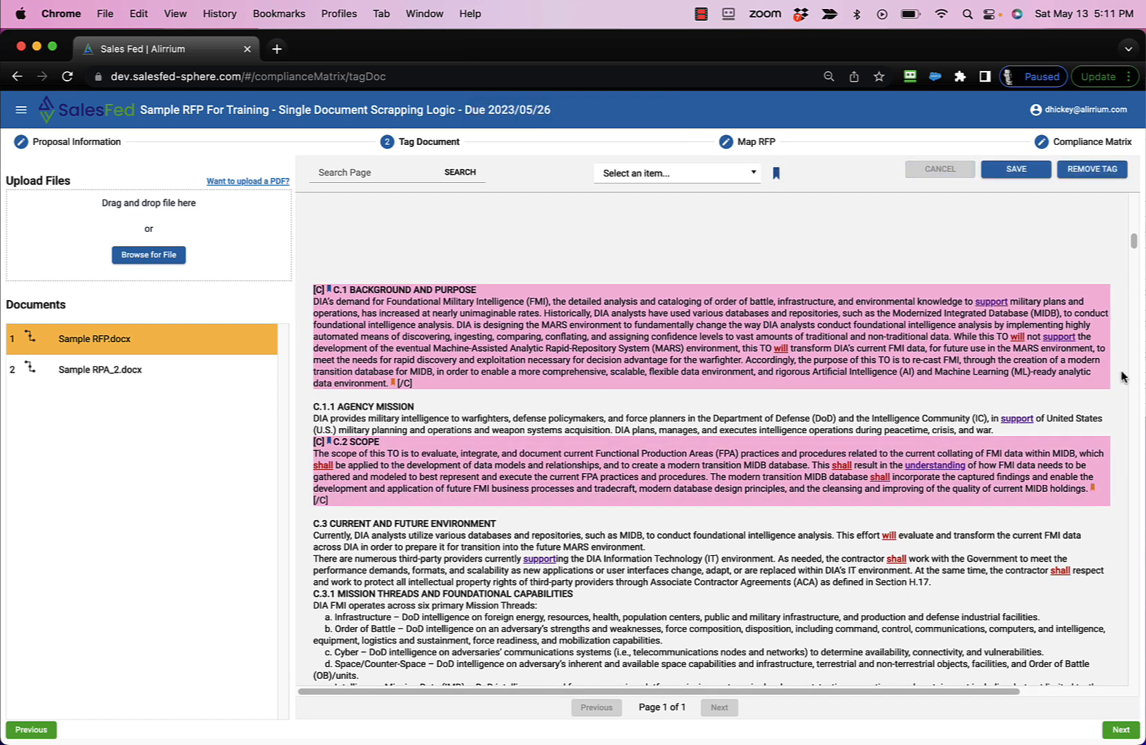
{"action": "left_click", "coordinate": [1021, 173]}
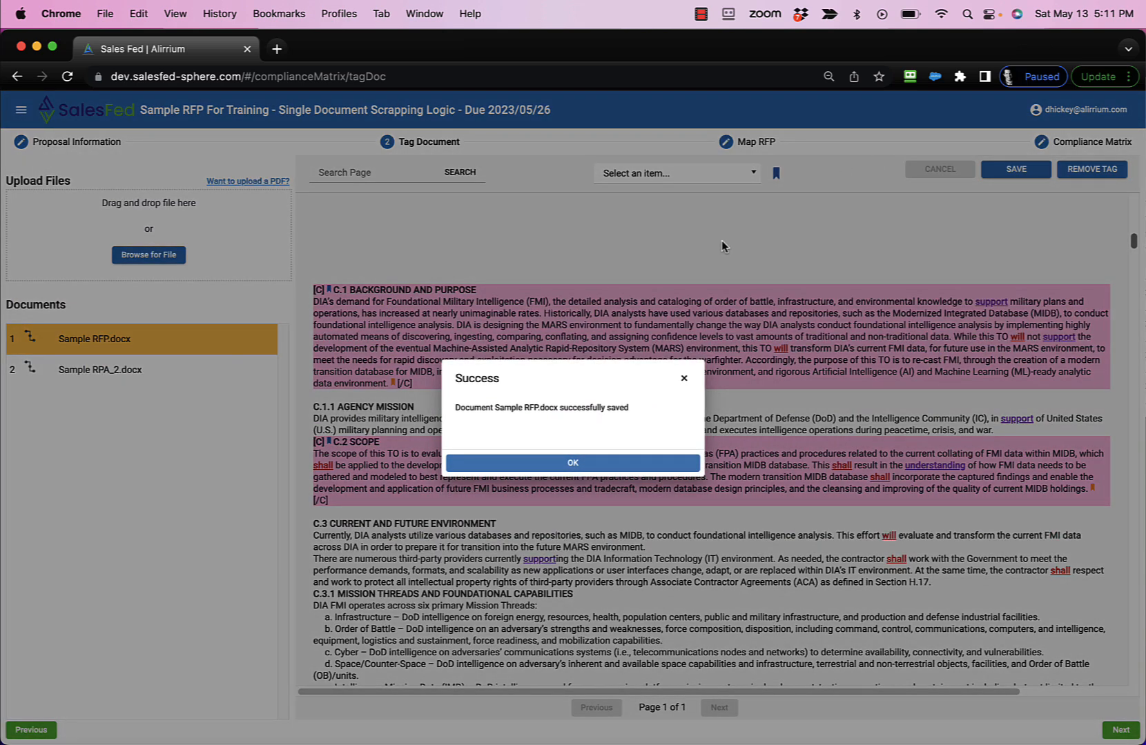
{"action": "left_click", "coordinate": [602, 463]}
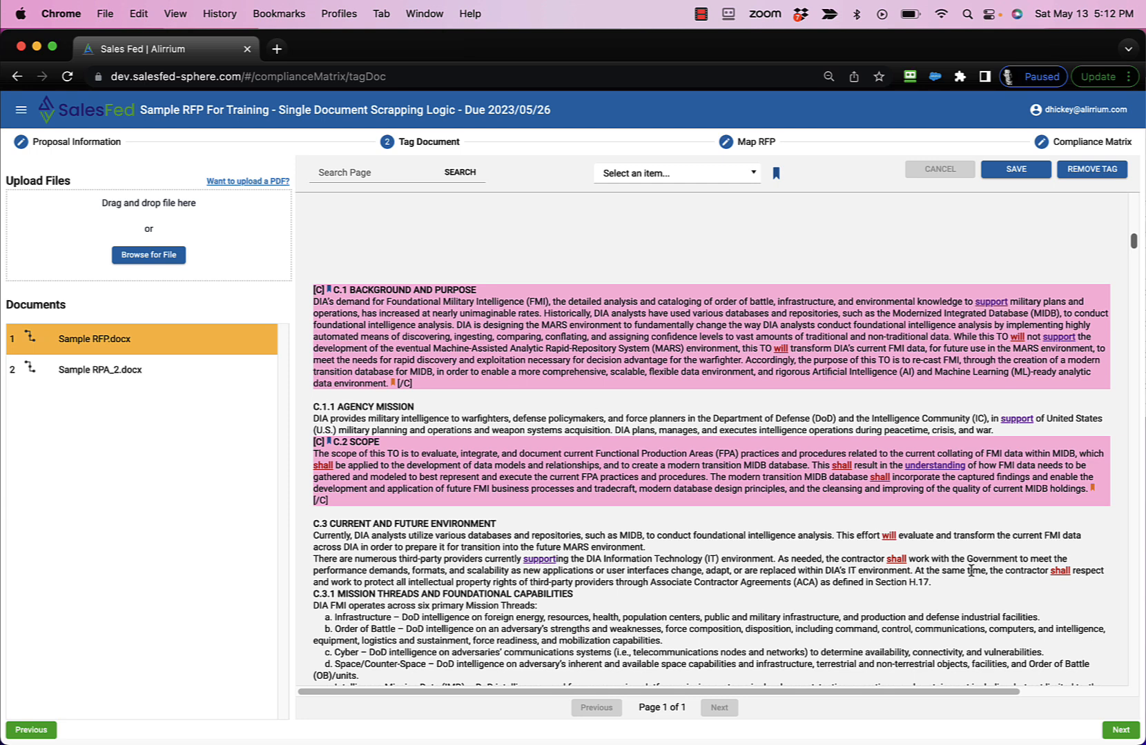
{"action": "left_click", "coordinate": [1107, 738]}
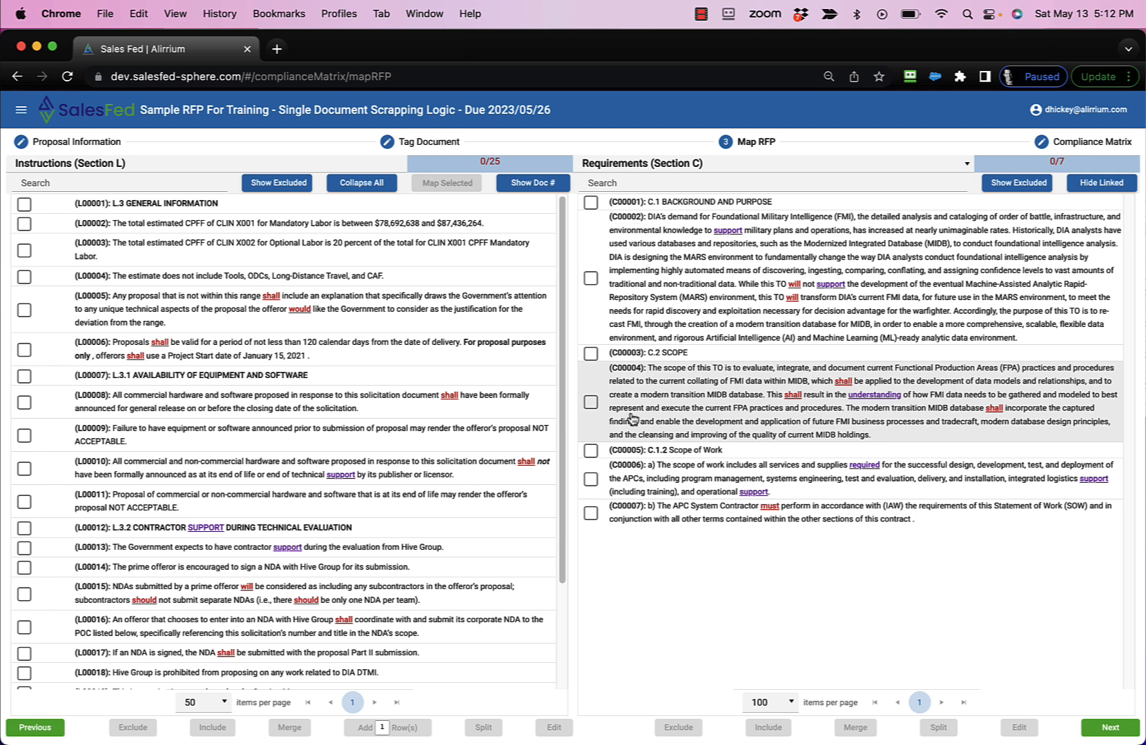
- Reorder the tagged documents so Sample RPA_2.docx comes before Sample RFP.docx, and open Map RFP with the new order
{"action": "left_click", "coordinate": [410, 145]}
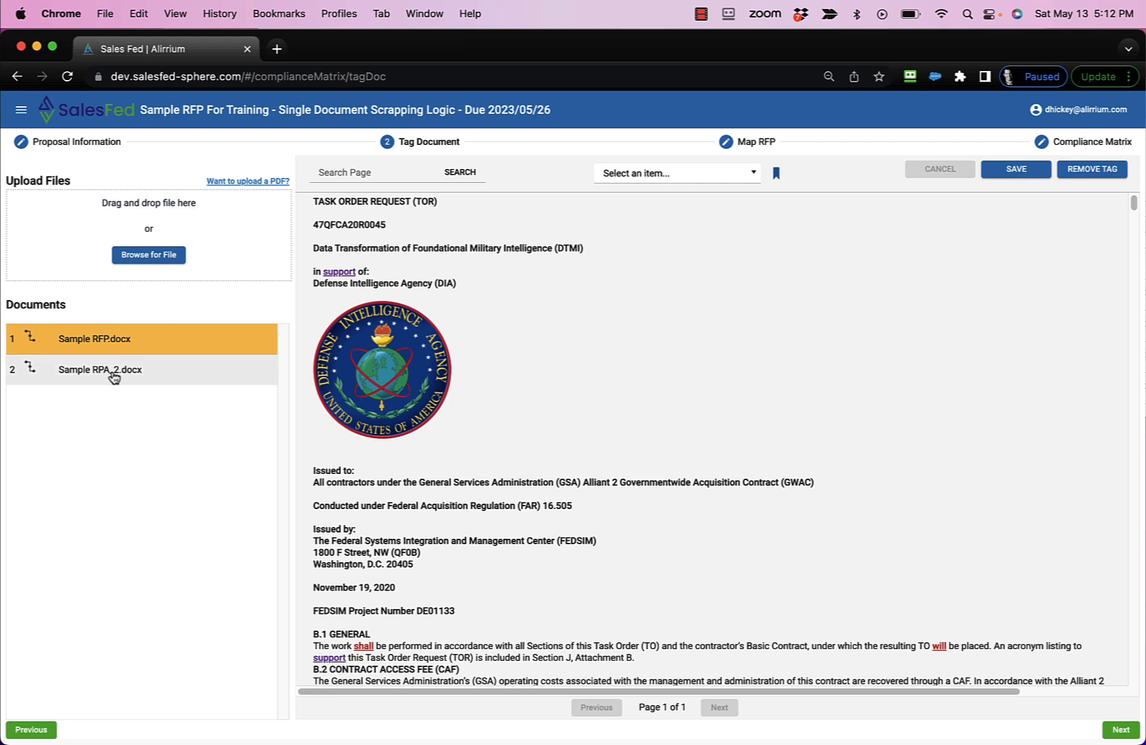
{"action": "left_click_drag", "start_coordinate": [101, 375], "coordinate": [100, 337]}
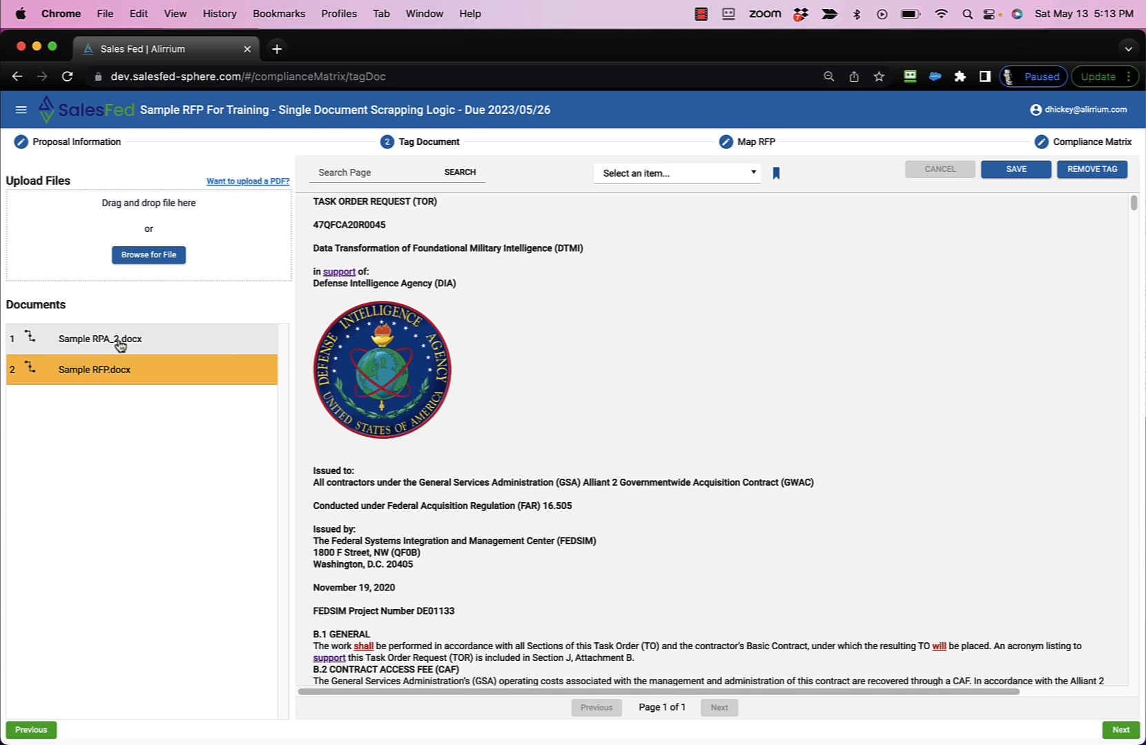
{"action": "left_click", "coordinate": [1119, 729]}
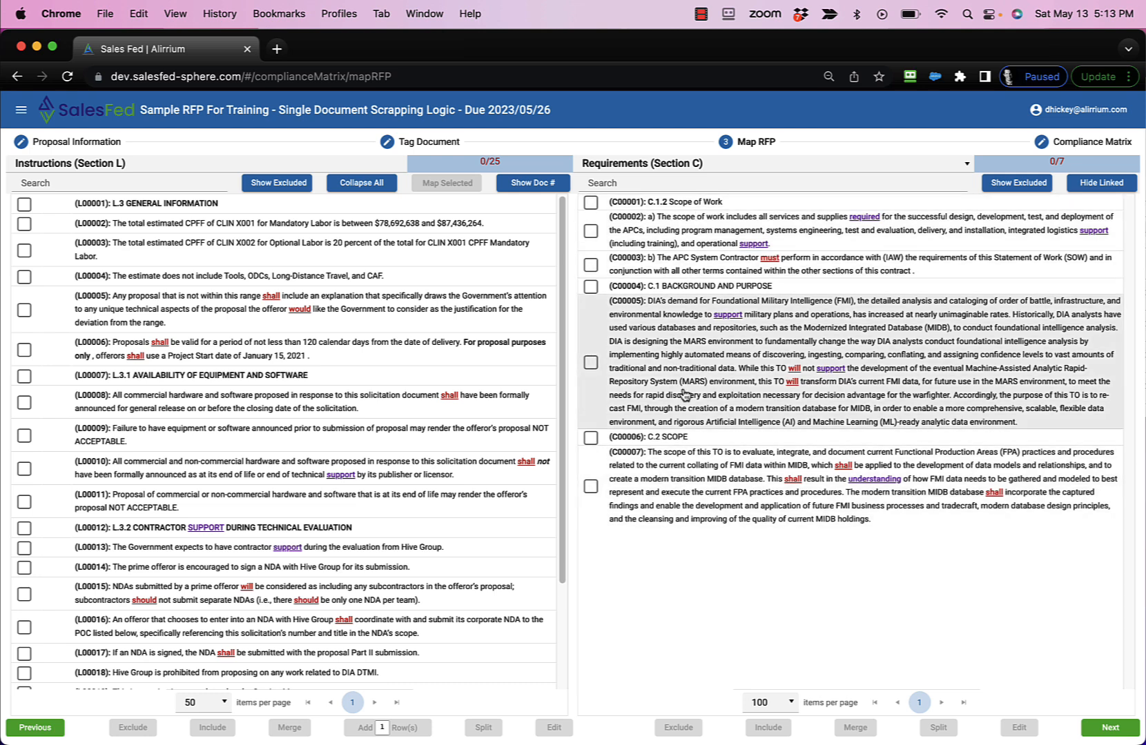
- Show the source document numbers beside the instruction and requirement rows, and return to Tag Document
{"action": "left_click", "coordinate": [531, 184]}
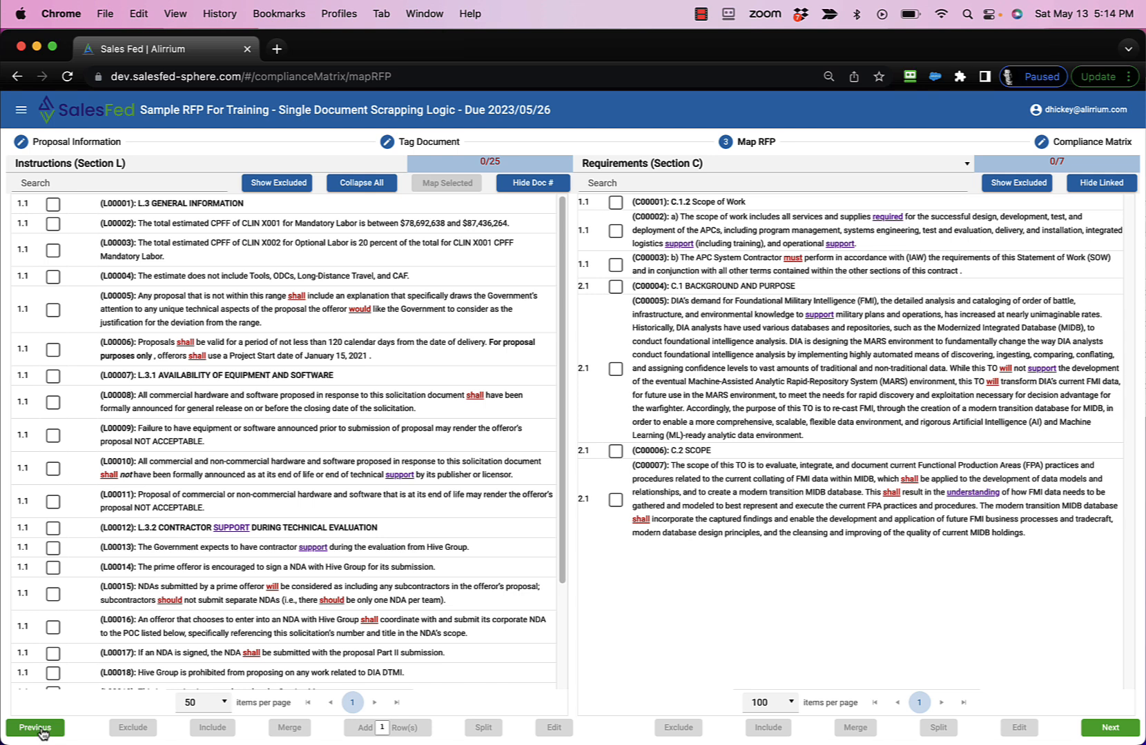
{"action": "left_click", "coordinate": [423, 144]}
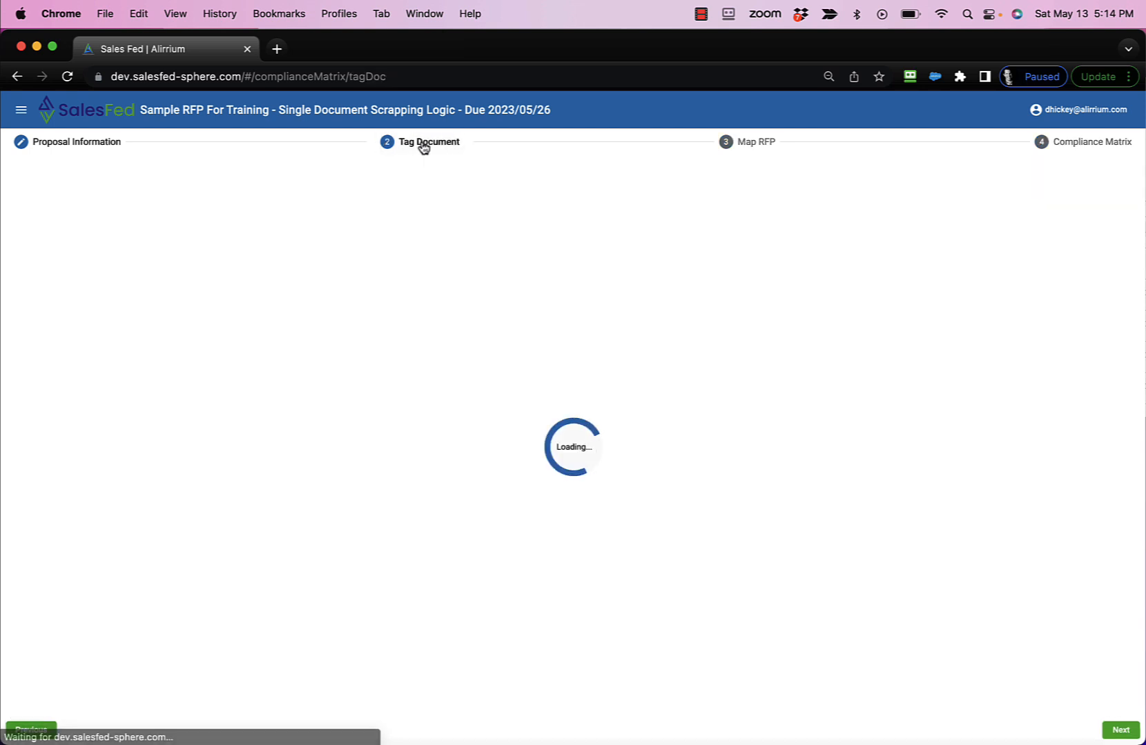